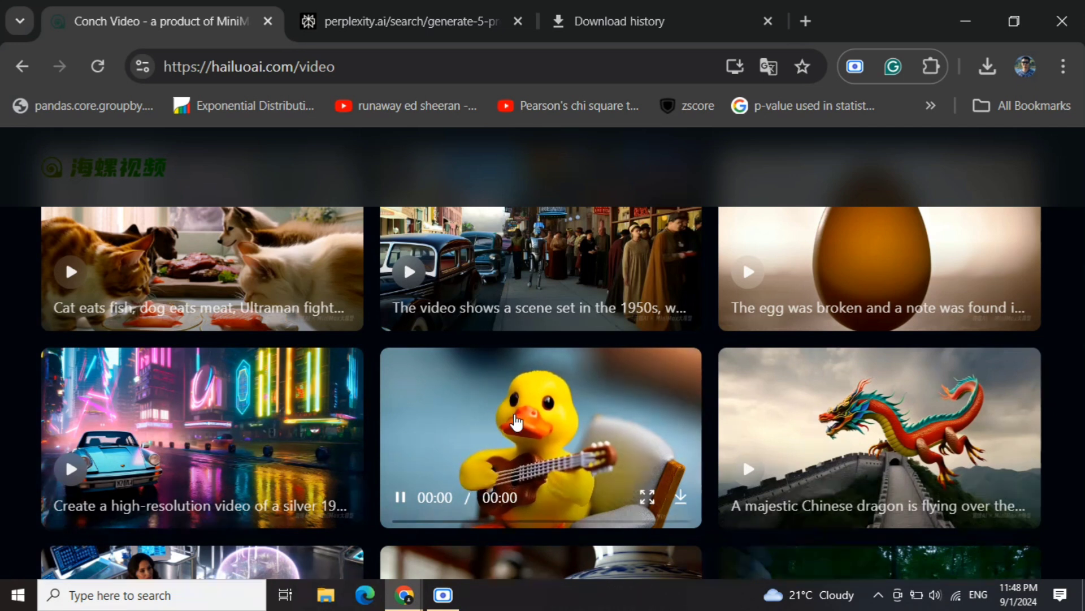
{"action": "scroll", "coordinate": [517, 422], "scroll_direction": "up", "scroll_amount": 2}
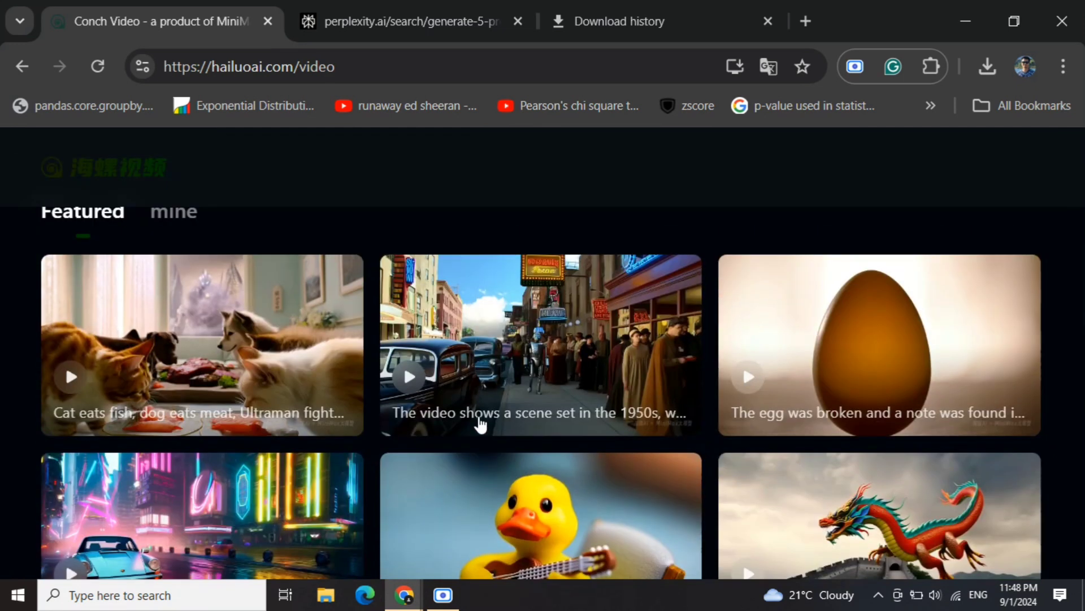
- Open and close the Ultraman sample video, then preview the 1950s street scene video
{"action": "left_click", "coordinate": [173, 332]}
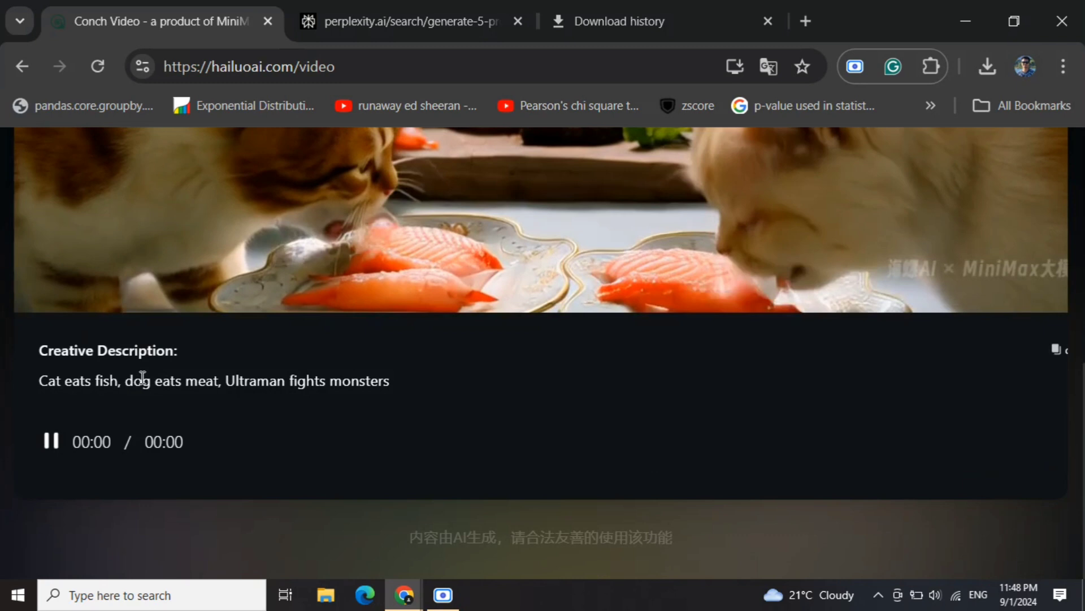
{"action": "mouse_move", "coordinate": [214, 381]}
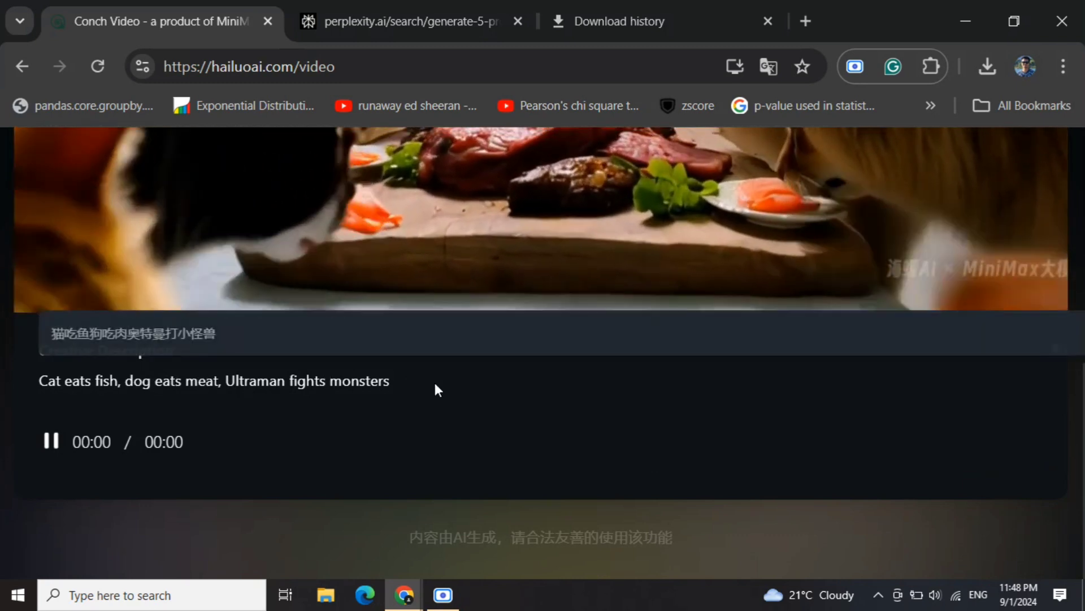
{"action": "scroll", "coordinate": [441, 390], "scroll_direction": "up", "scroll_amount": 4}
{"action": "scroll", "coordinate": [476, 388], "scroll_direction": "up", "scroll_amount": 4}
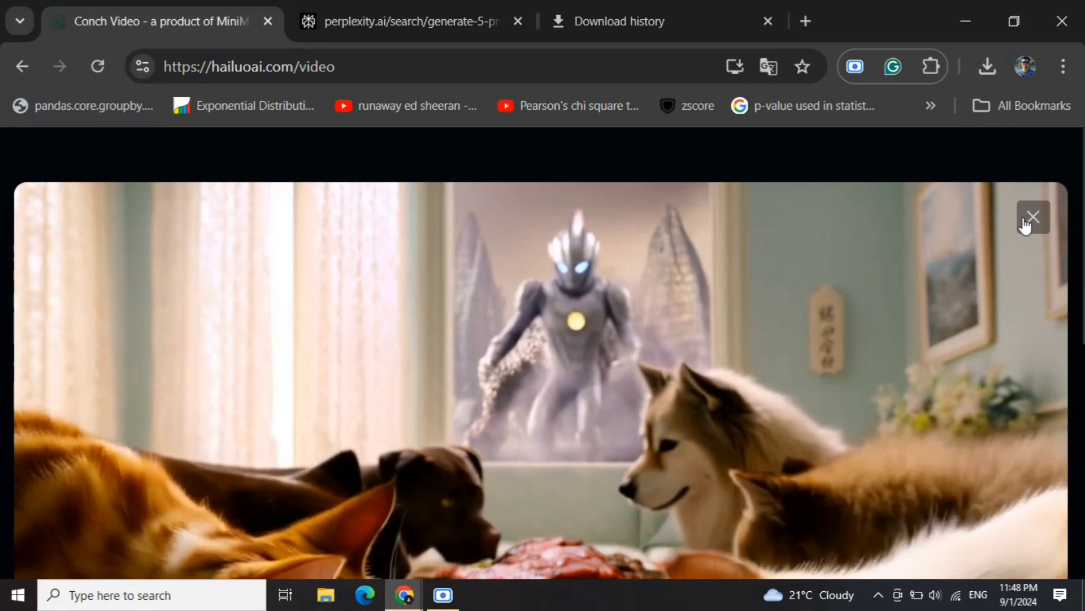
{"action": "left_click", "coordinate": [1033, 217]}
{"action": "left_click", "coordinate": [586, 339]}
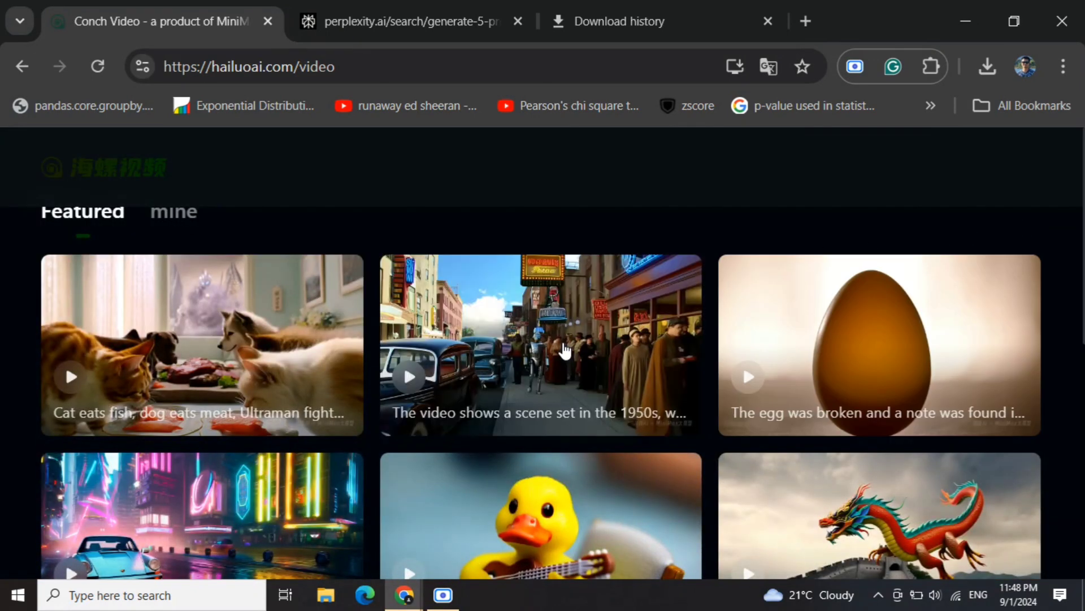
- View the 1950s walking-robot street video full size and enlarged, then close it
{"action": "left_click", "coordinate": [564, 350]}
{"action": "scroll", "coordinate": [562, 350], "scroll_direction": "down", "scroll_amount": 3}
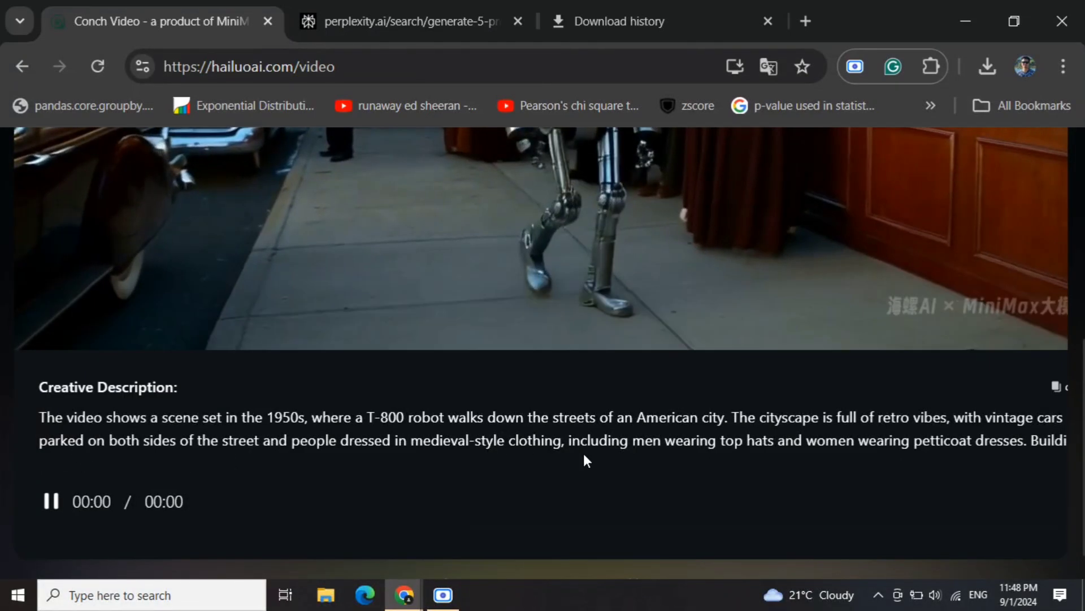
{"action": "scroll", "coordinate": [693, 438], "scroll_direction": "up", "scroll_amount": 3}
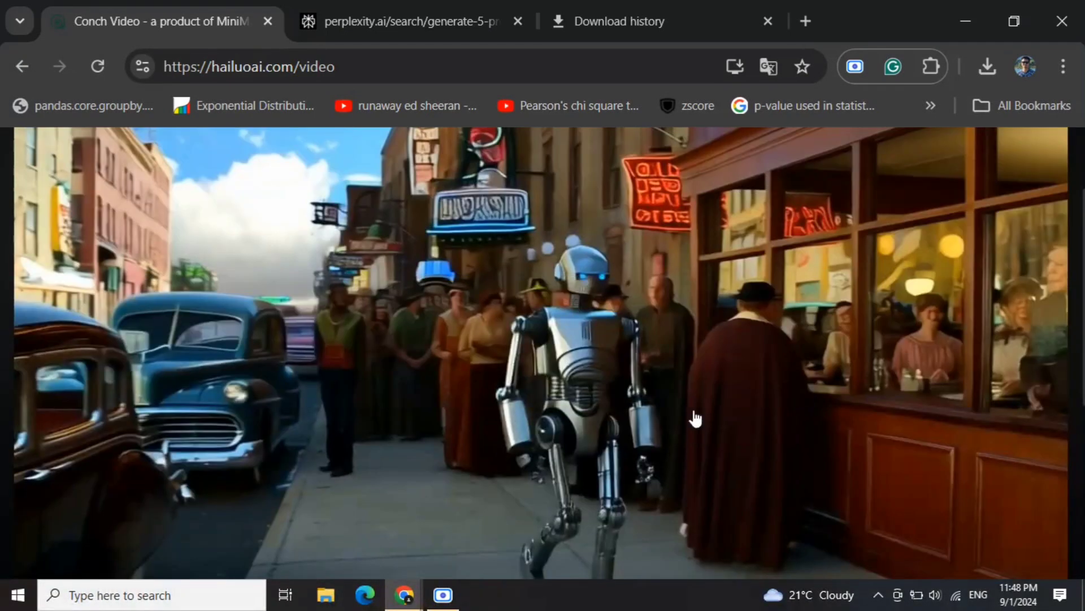
{"action": "left_click", "coordinate": [694, 370]}
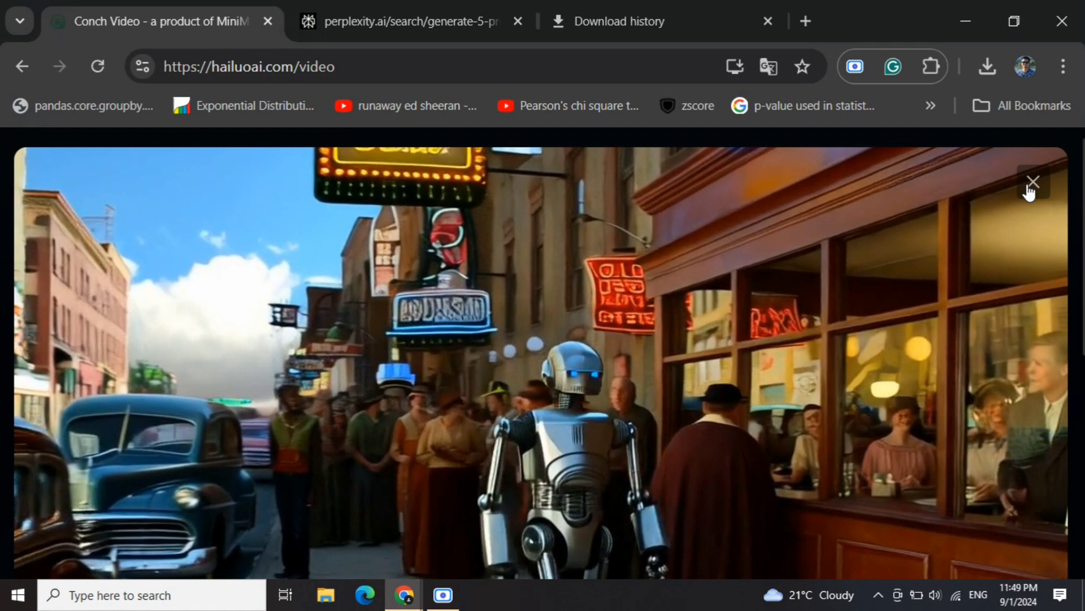
{"action": "left_click", "coordinate": [1034, 182]}
{"action": "scroll", "coordinate": [764, 340], "scroll_direction": "down", "scroll_amount": 1}
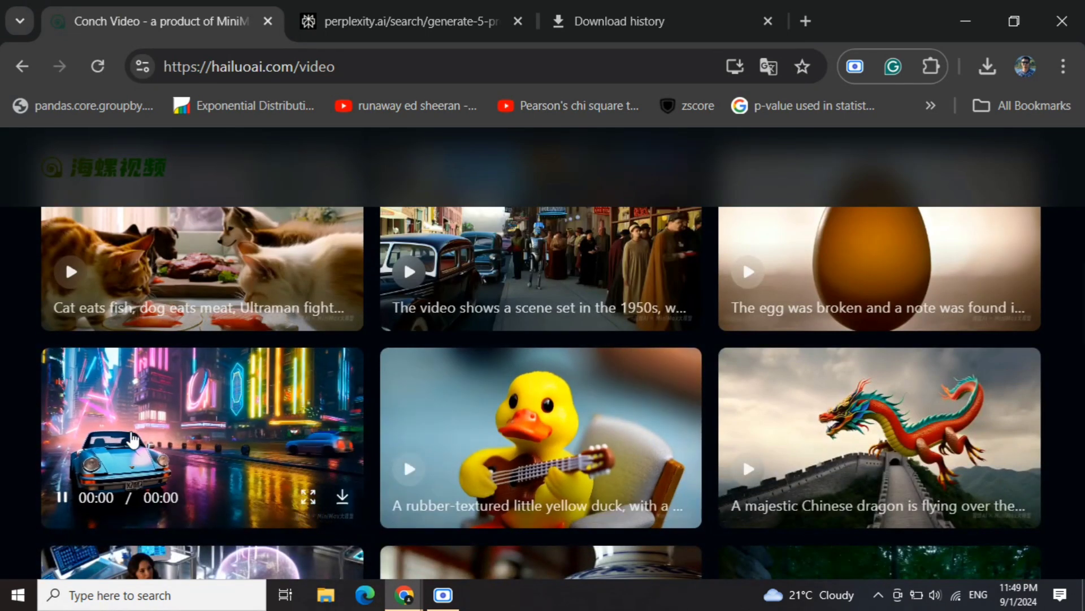
{"action": "mouse_move", "coordinate": [879, 437]}
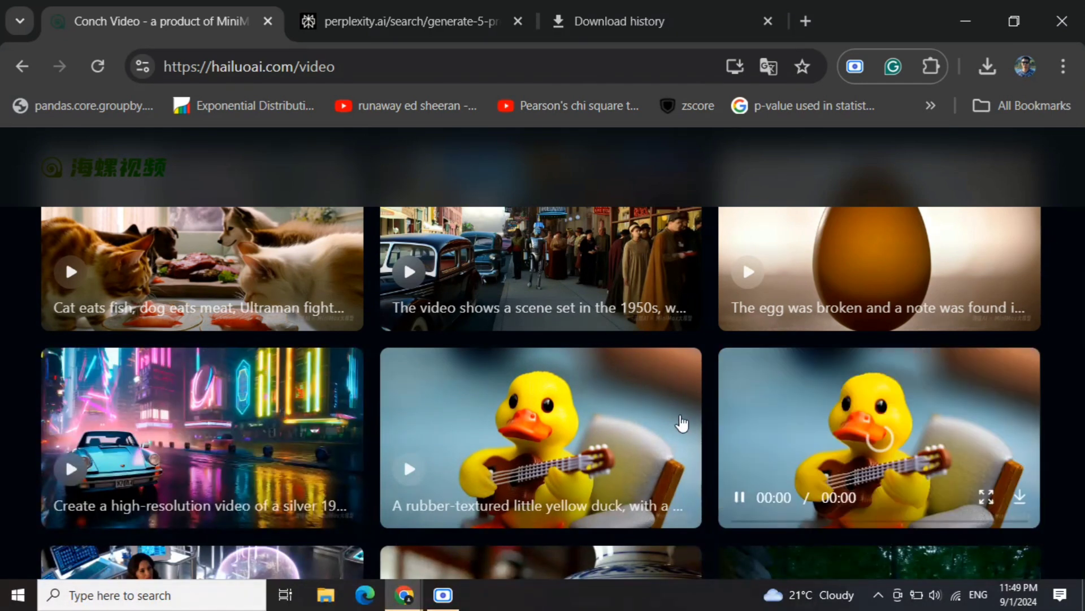
{"action": "scroll", "coordinate": [647, 445], "scroll_direction": "up", "scroll_amount": 2}
{"action": "scroll", "coordinate": [647, 445], "scroll_direction": "up", "scroll_amount": 3}
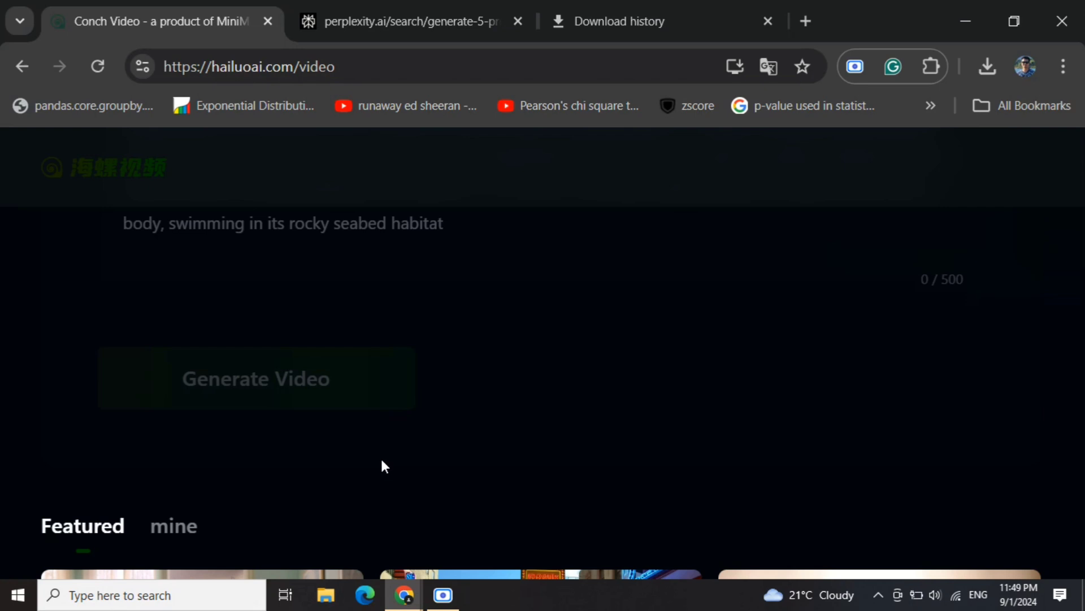
{"action": "scroll", "coordinate": [381, 456], "scroll_direction": "down", "scroll_amount": 1}
- Show the 'mine' tab with the fantasy marketplace and dog-riding-a-horse videos
{"action": "left_click", "coordinate": [163, 422]}
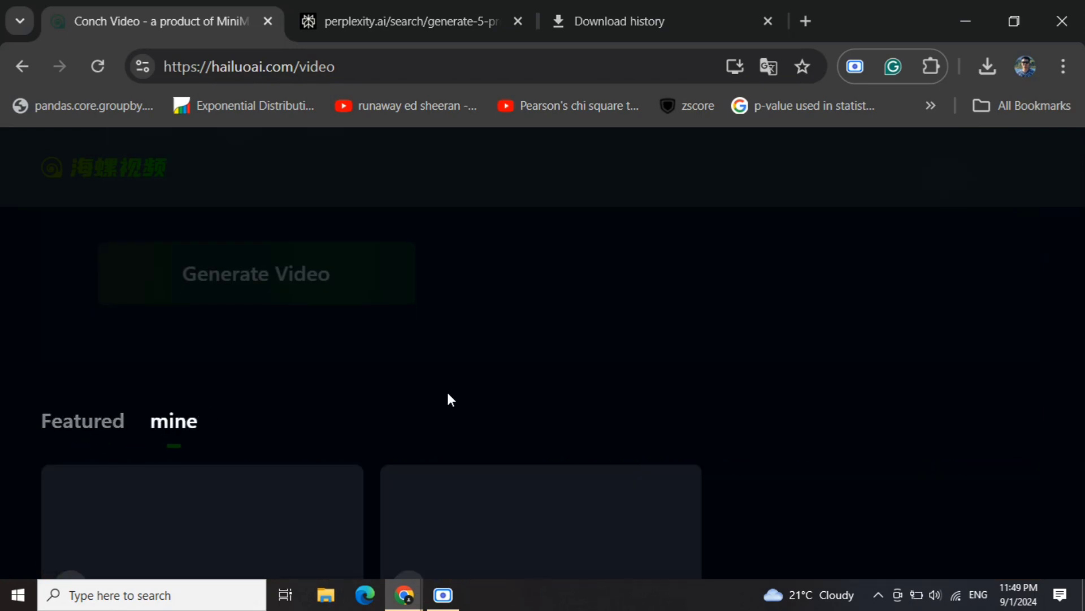
{"action": "scroll", "coordinate": [449, 385], "scroll_direction": "down", "scroll_amount": 2}
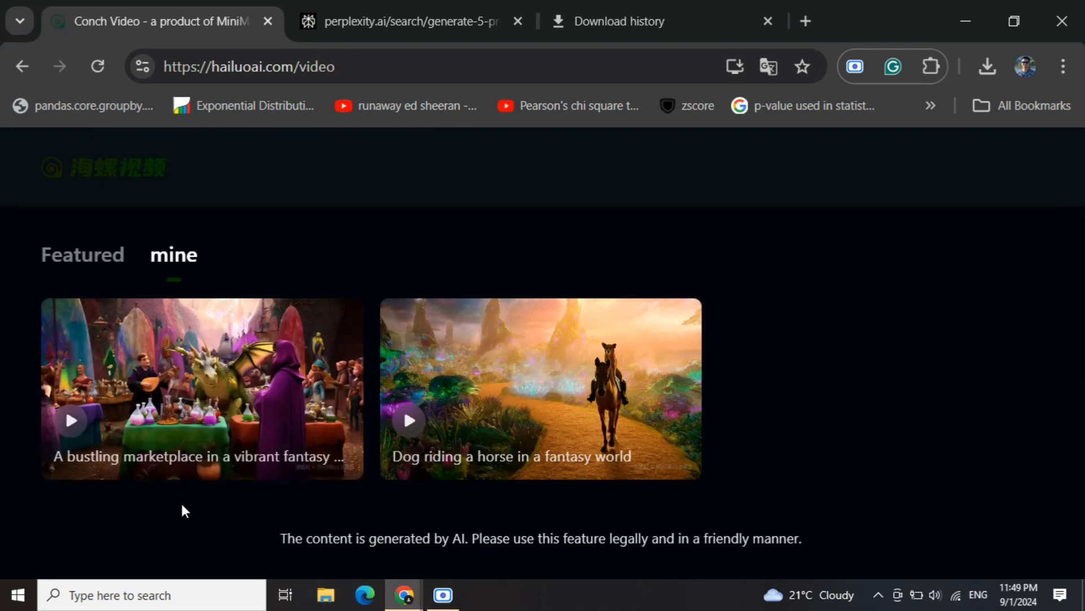
- Open the downloaded dog-riding-a-horse MP4 from Chrome's download history
{"action": "left_click", "coordinate": [988, 68]}
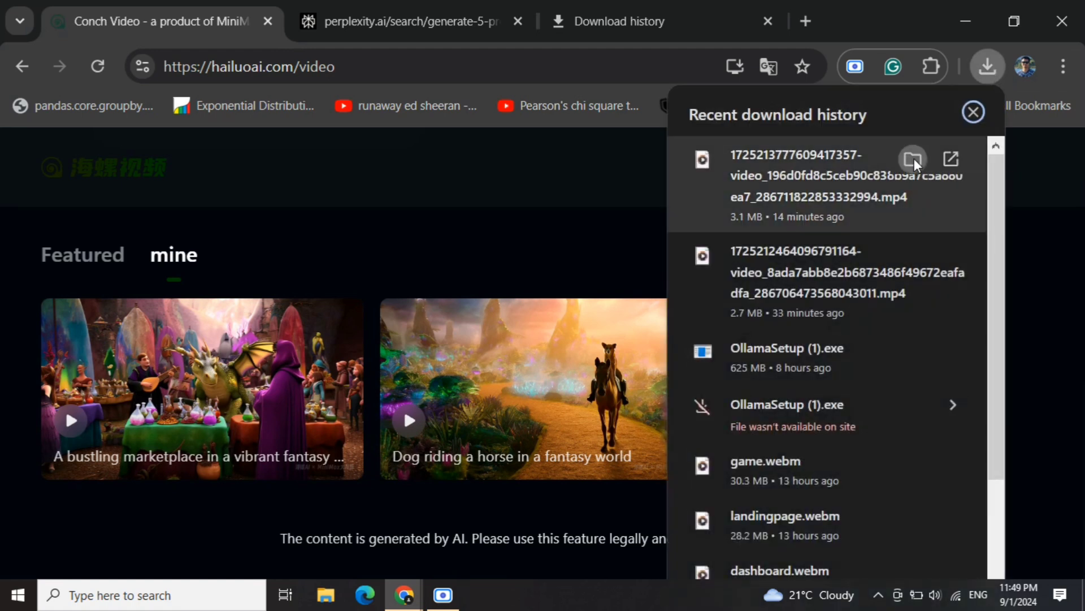
{"action": "left_click", "coordinate": [914, 162]}
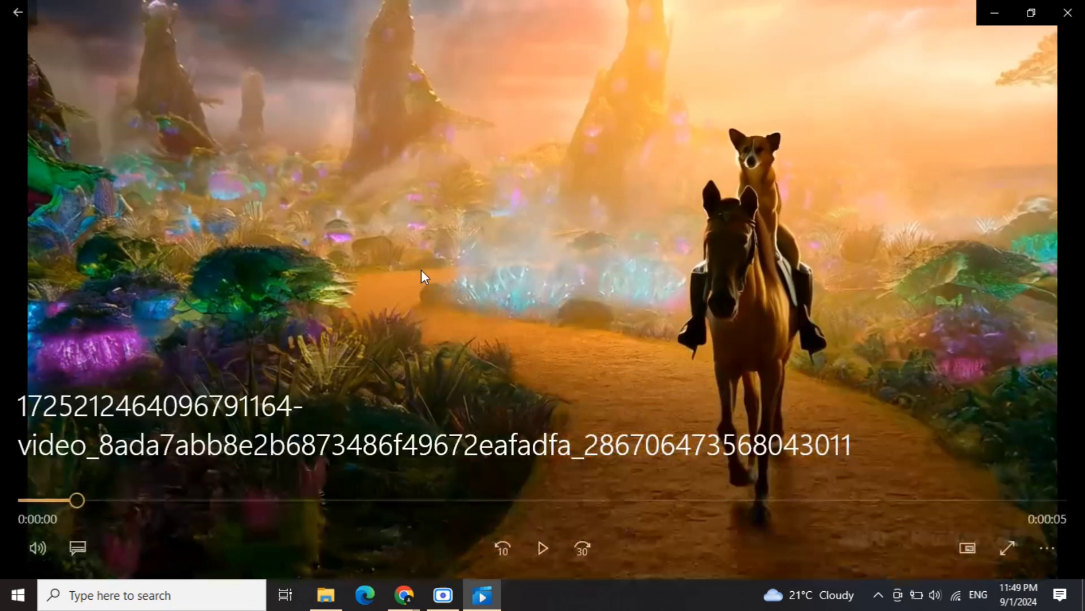
- Play the dog-riding-a-horse video full screen, then exit the player with Escape
{"action": "double_click", "coordinate": [421, 270]}
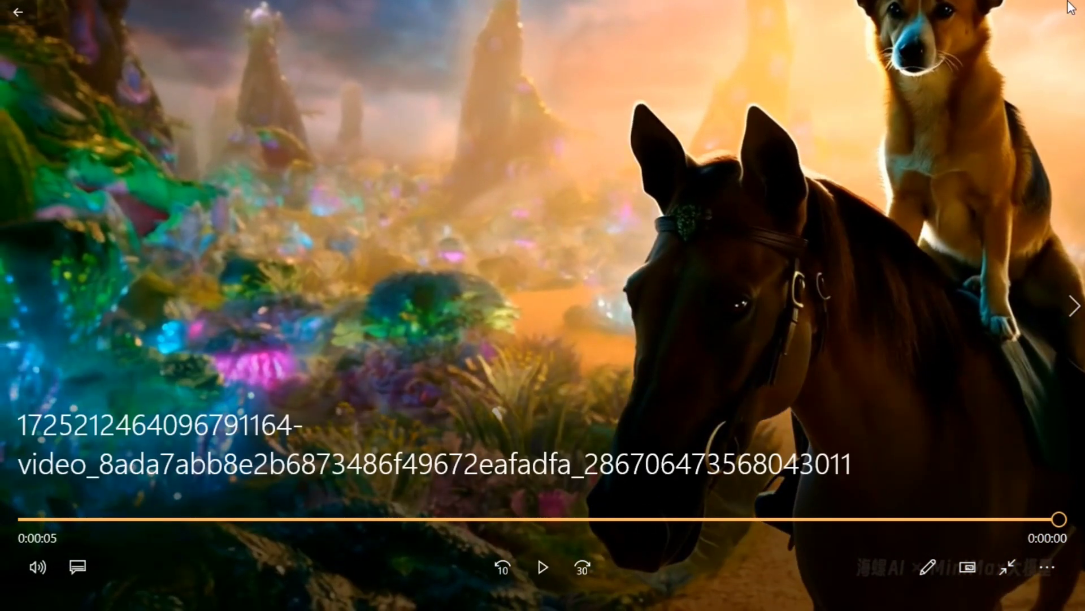
{"action": "key", "text": "Escape"}
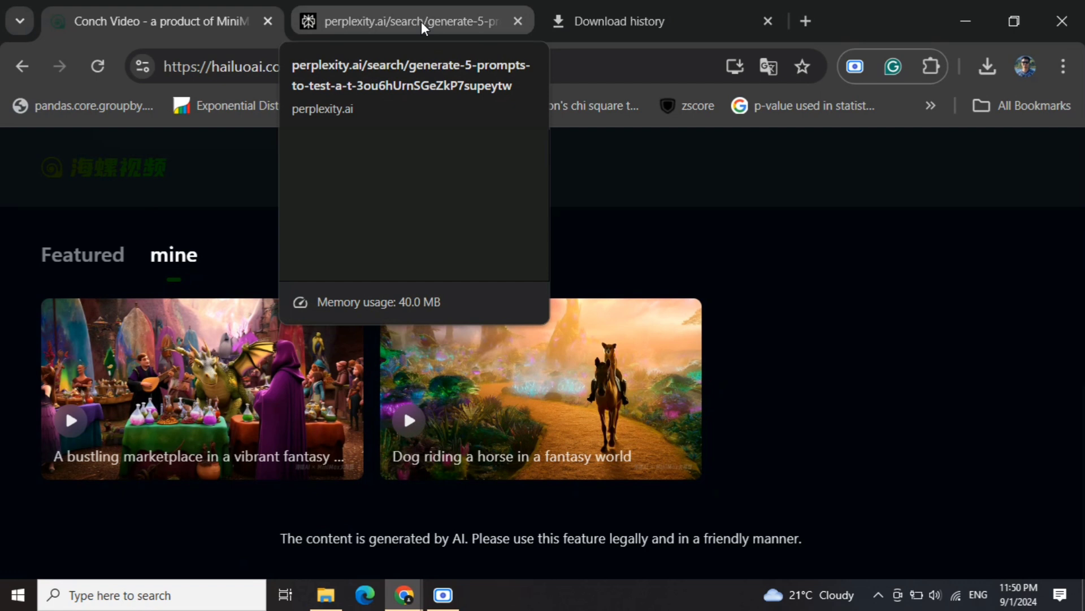
{"action": "scroll", "coordinate": [583, 460], "scroll_direction": "up", "scroll_amount": 5}
{"action": "scroll", "coordinate": [527, 400], "scroll_direction": "up", "scroll_amount": 5}
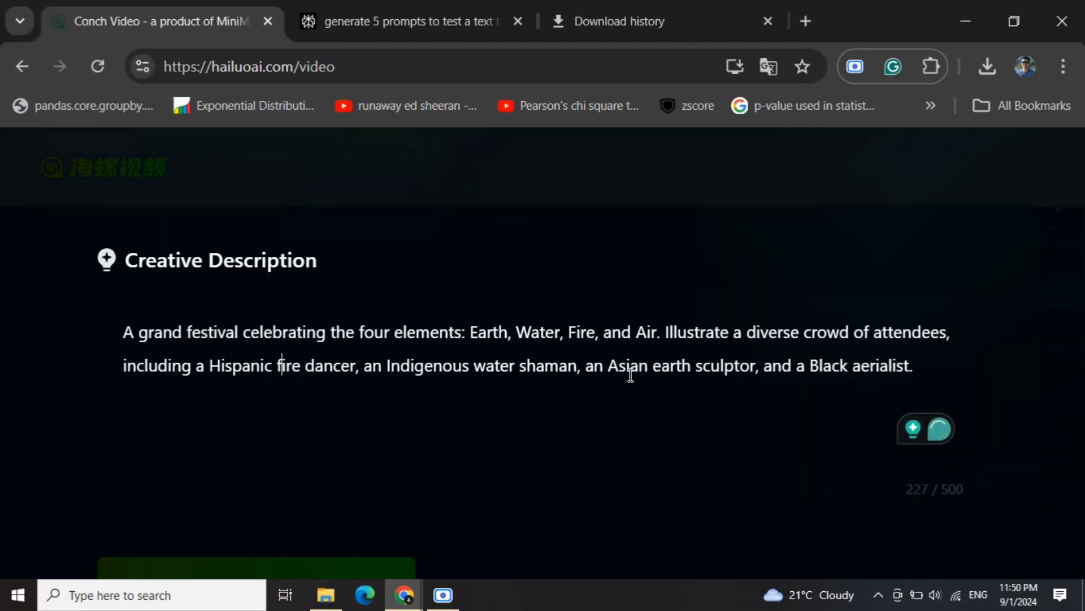
{"action": "scroll", "coordinate": [600, 382], "scroll_direction": "down", "scroll_amount": 1}
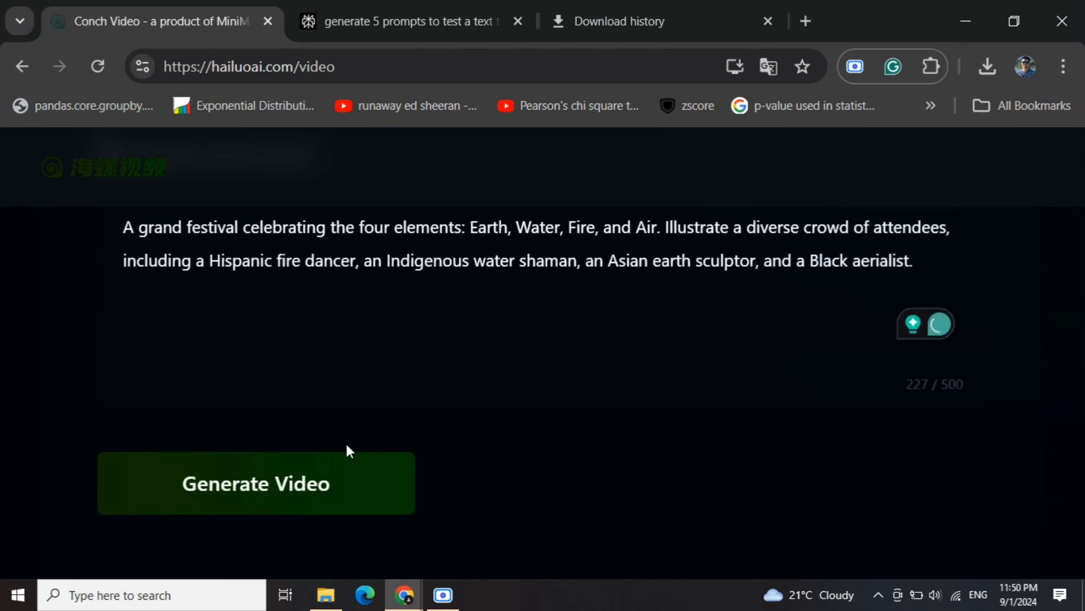
- Submit the four-elements festival creative description for video generation
{"action": "left_click", "coordinate": [293, 485]}
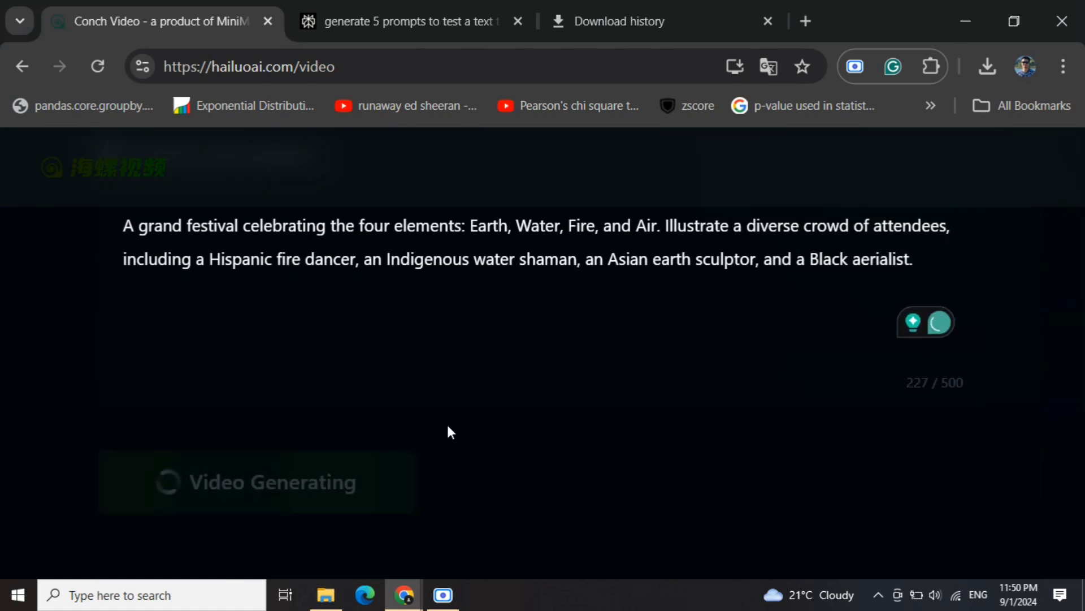
{"action": "scroll", "coordinate": [448, 423], "scroll_direction": "down", "scroll_amount": 3}
{"action": "scroll", "coordinate": [450, 433], "scroll_direction": "down", "scroll_amount": 1}
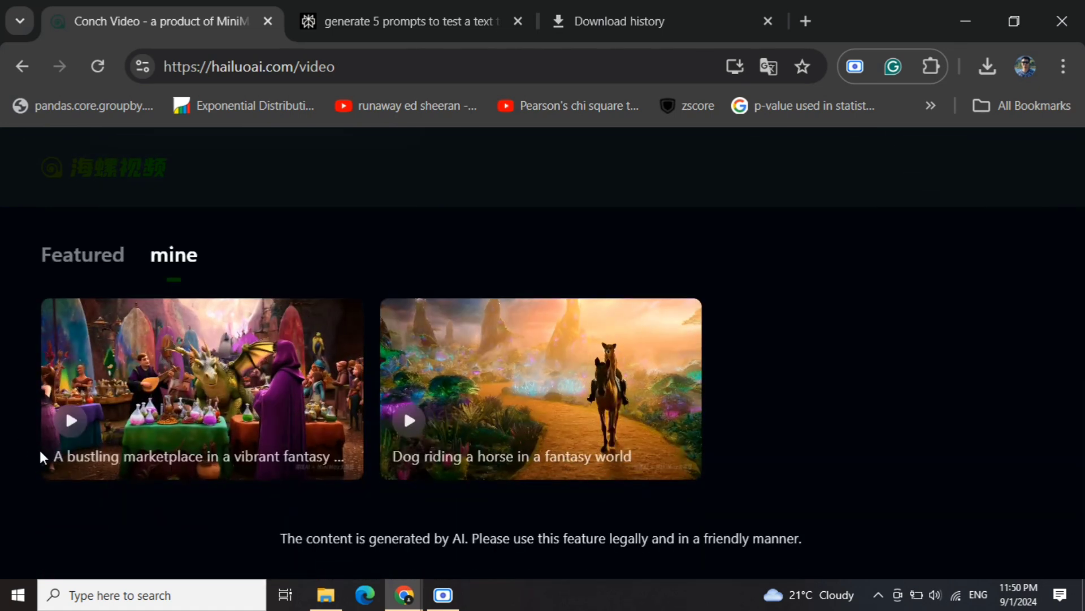
{"action": "scroll", "coordinate": [865, 414], "scroll_direction": "up", "scroll_amount": 4}
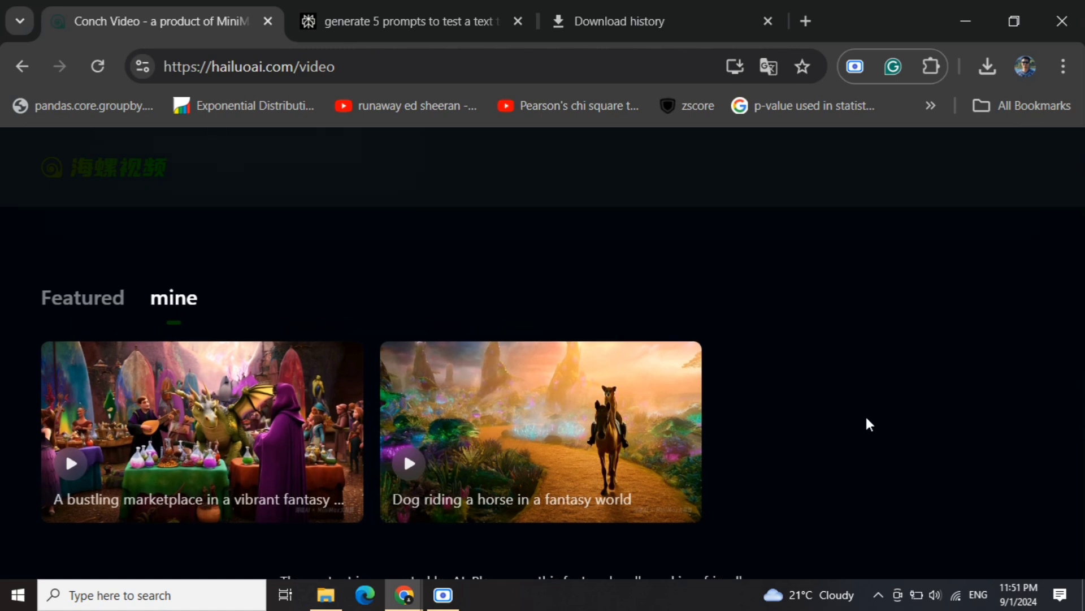
{"action": "scroll", "coordinate": [866, 414], "scroll_direction": "up", "scroll_amount": 3}
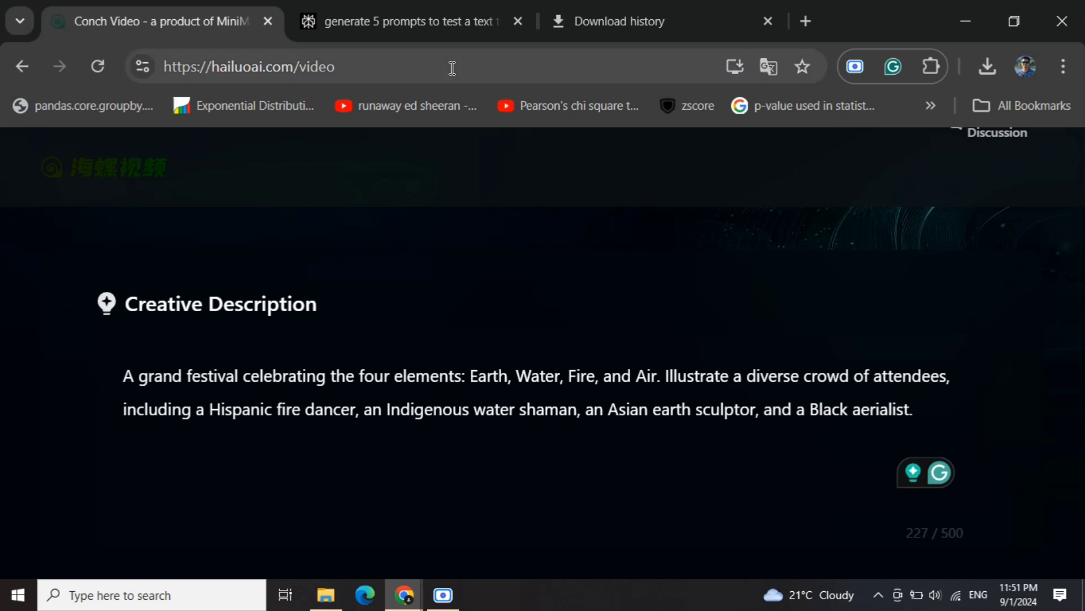
{"action": "scroll", "coordinate": [429, 373], "scroll_direction": "down", "scroll_amount": 4}
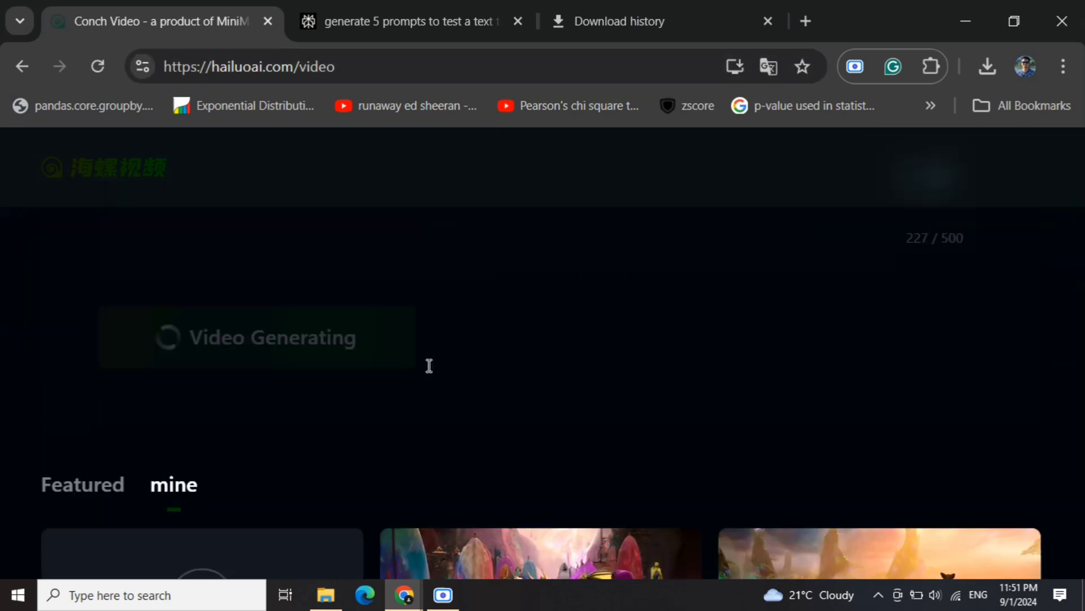
{"action": "scroll", "coordinate": [429, 374], "scroll_direction": "down", "scroll_amount": 3}
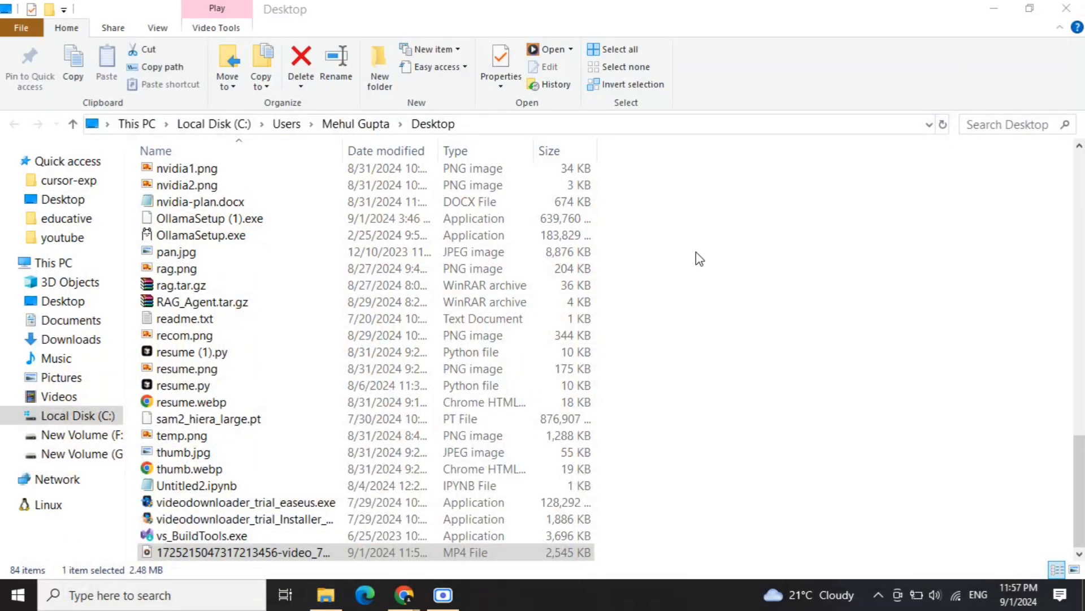
- Bring the browser forward to show the finished four-elements festival video under 'mine'
{"action": "mouse_move", "coordinate": [404, 595]}
{"action": "left_click", "coordinate": [315, 521]}
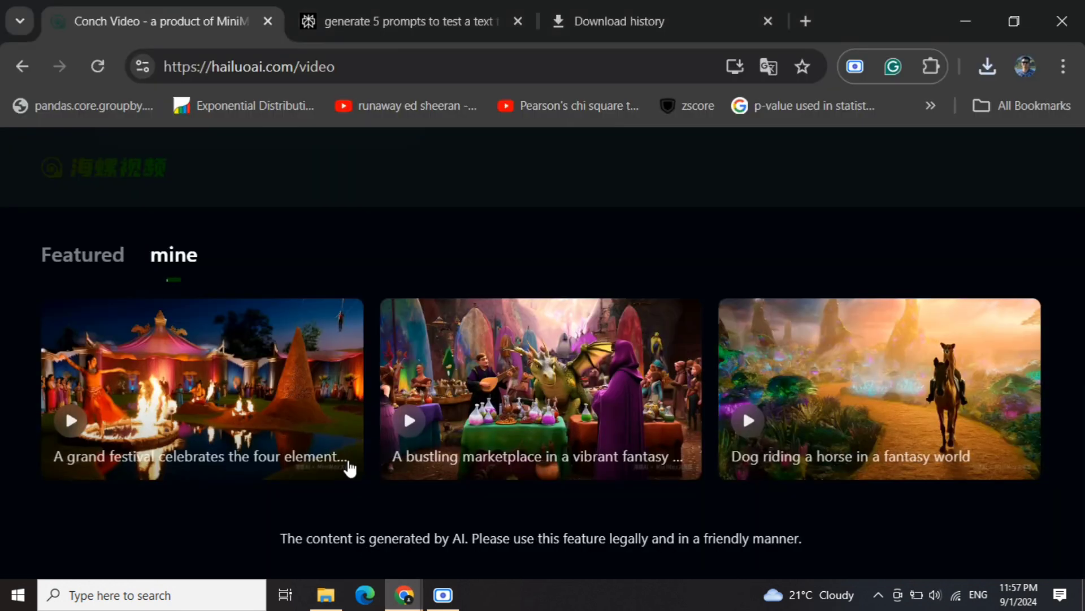